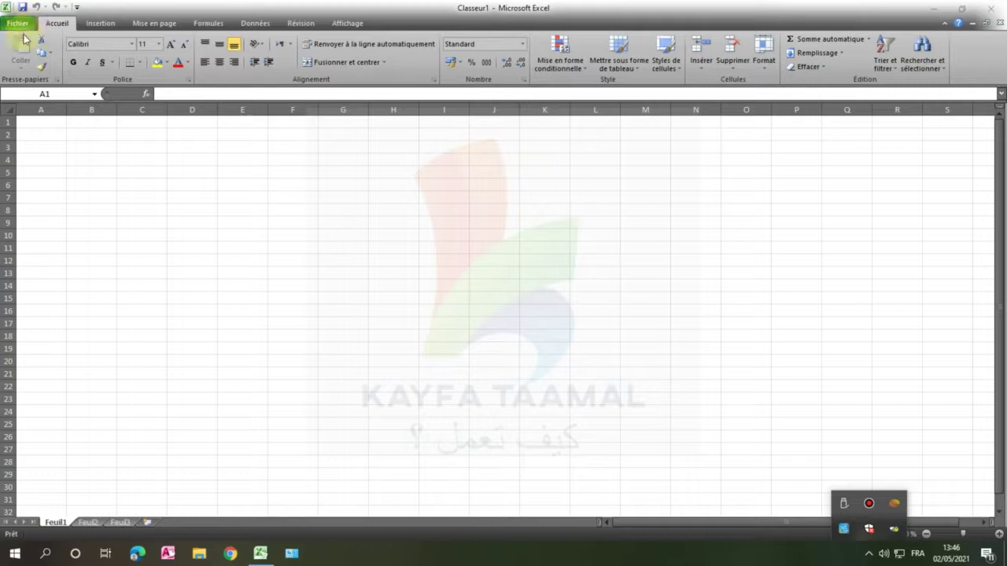
Step: Select the cell block A1:E21, rows 1 to 19 and columns A to I in turn, ending on cell D9
left_click(113, 178)
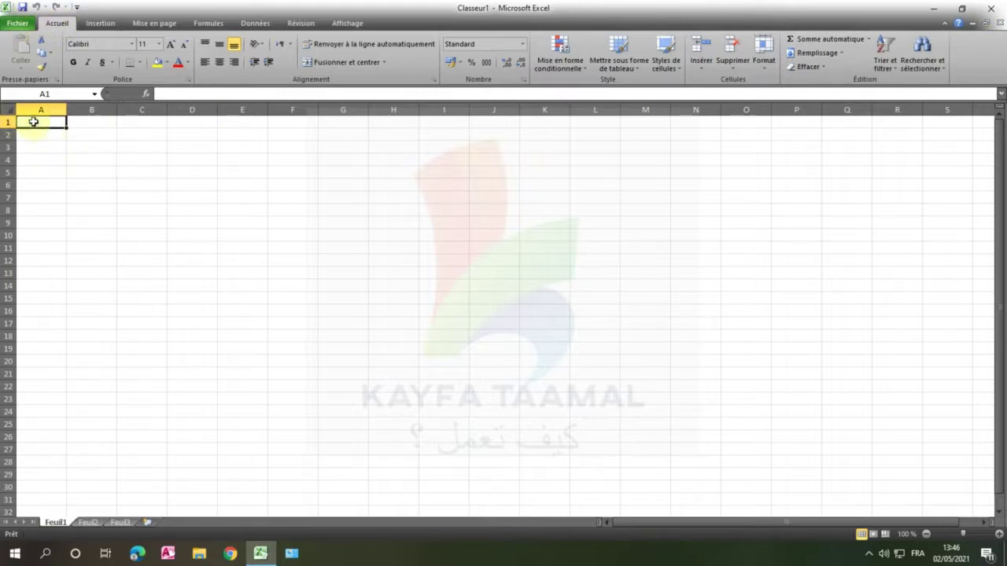
left_click_drag(34, 121, 227, 373)
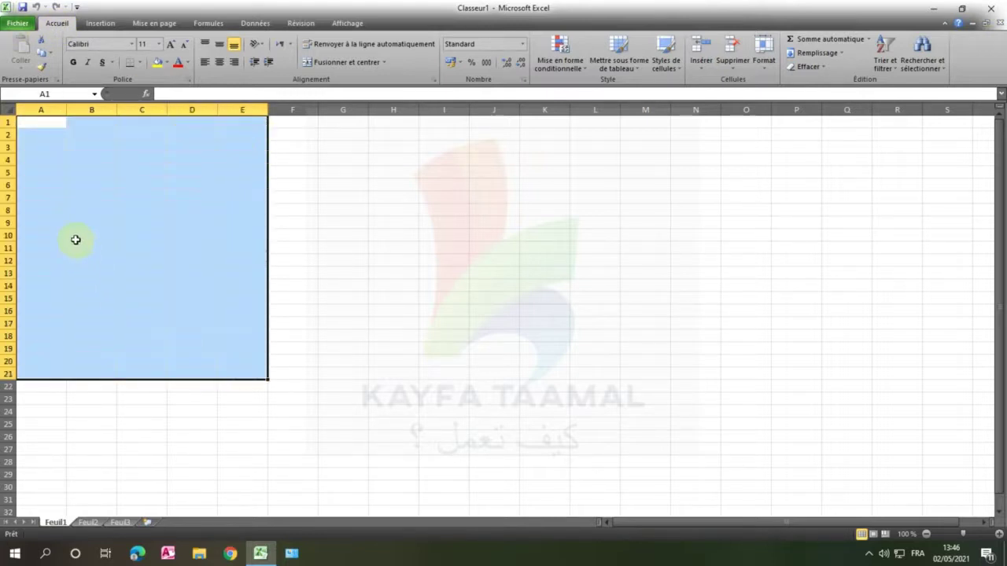
left_click_drag(6, 122, 27, 351)
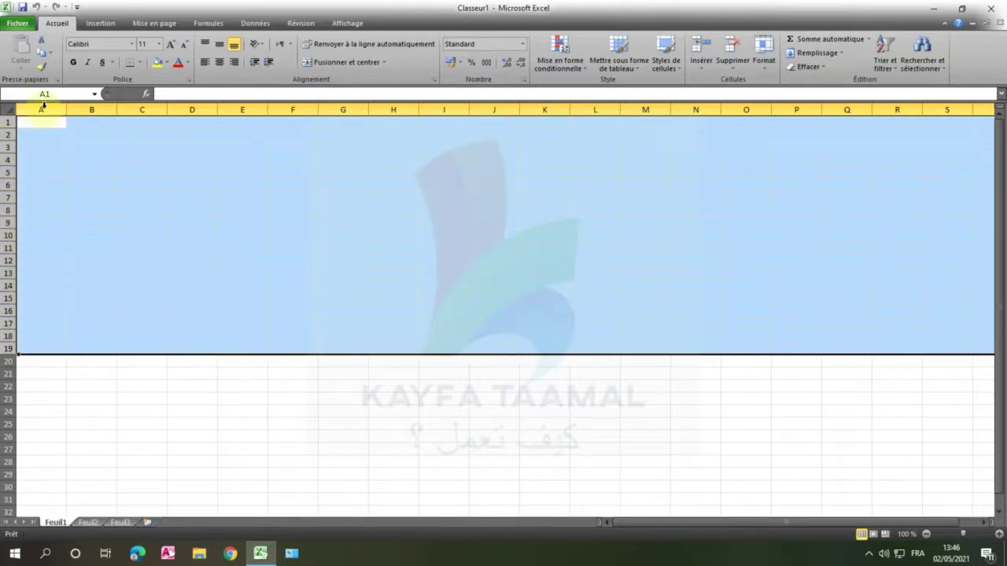
left_click_drag(35, 110, 445, 110)
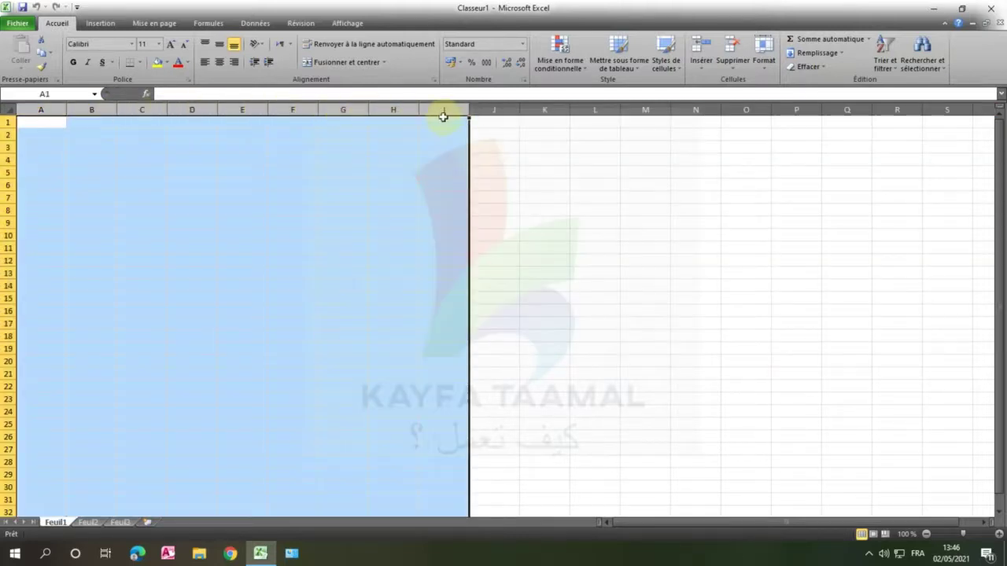
left_click(182, 220)
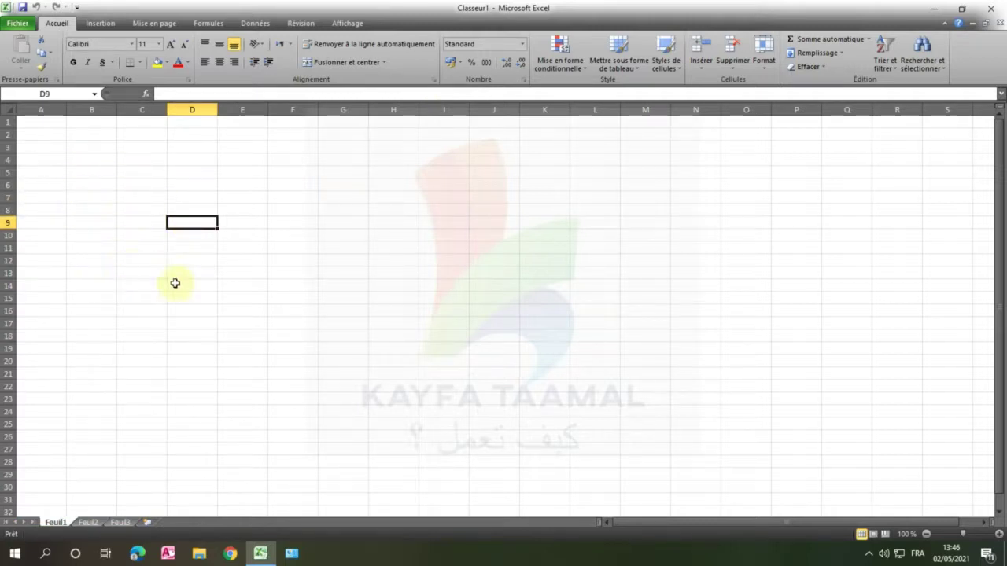
Step: Examine the file types available for saving the workbook in the Bureau folder, and leave without saving
left_click(18, 24)
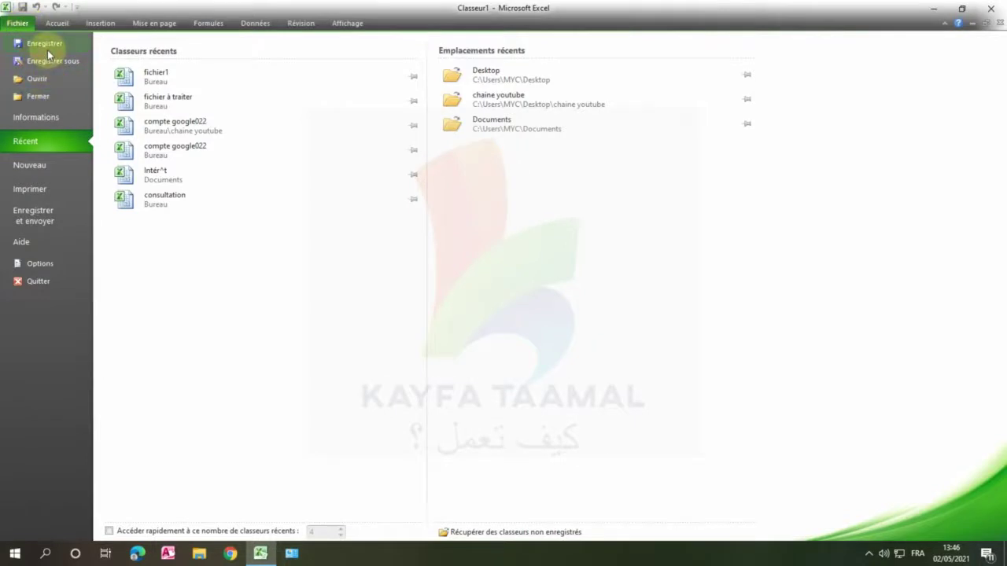
left_click(46, 47)
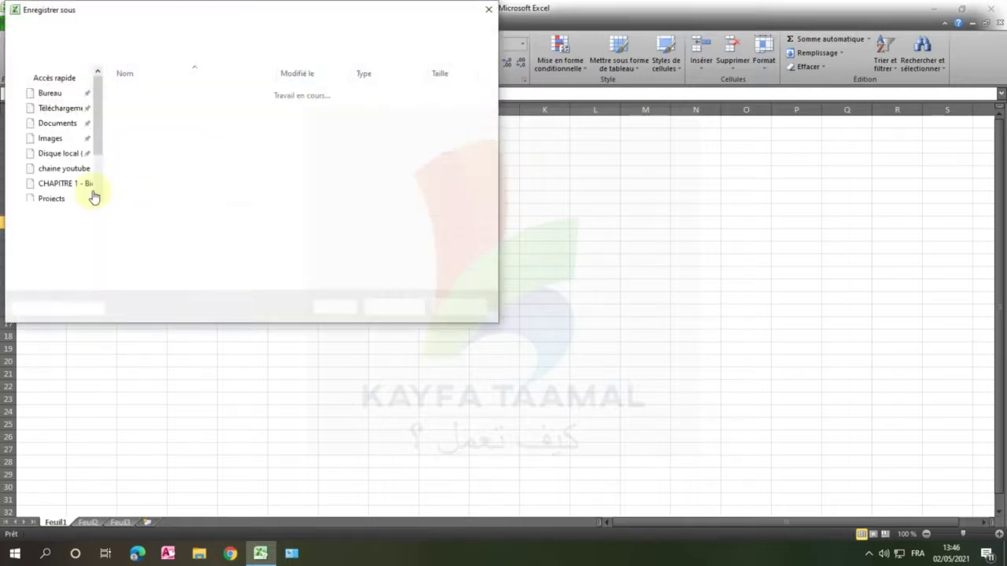
left_click(50, 93)
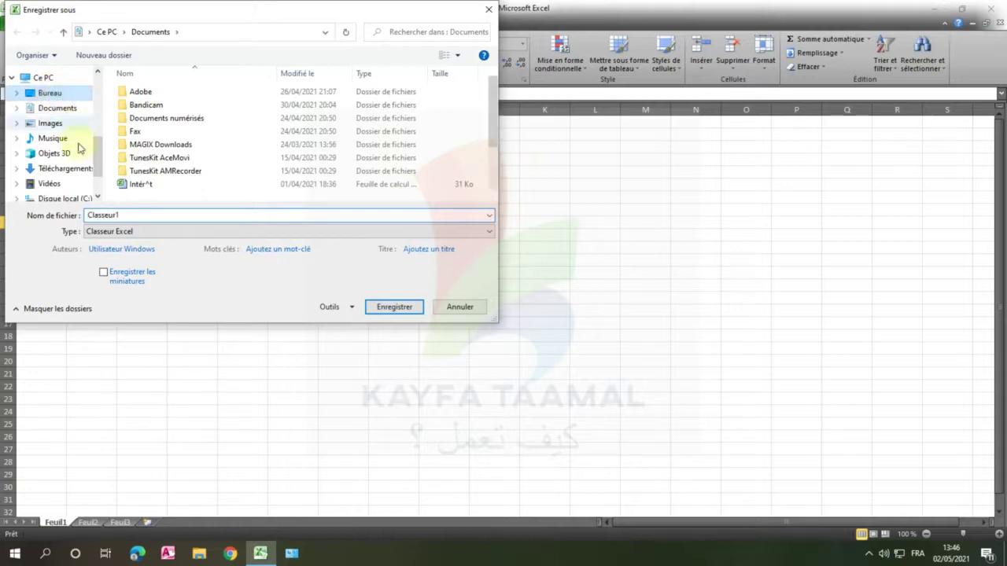
left_click(129, 233)
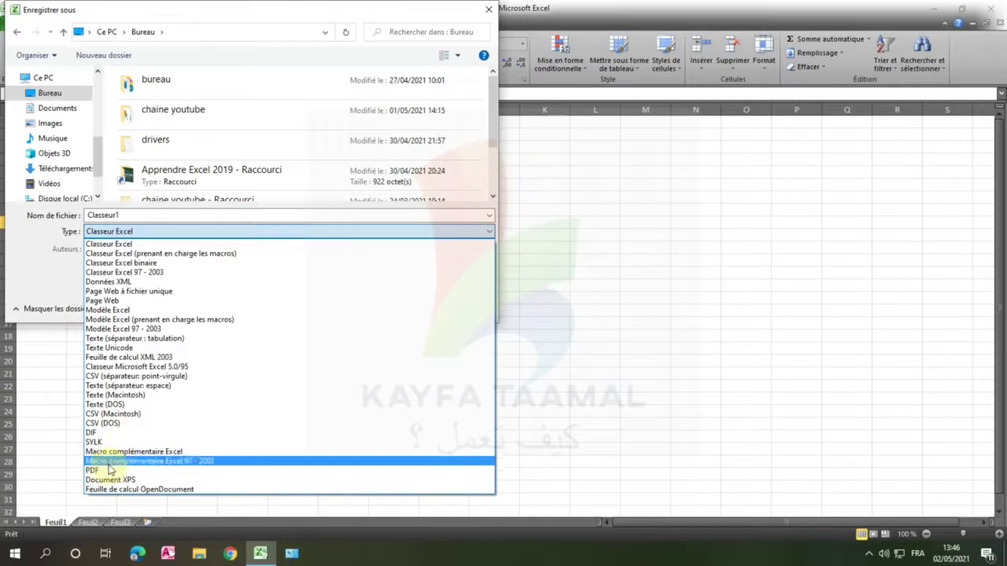
left_click(26, 290)
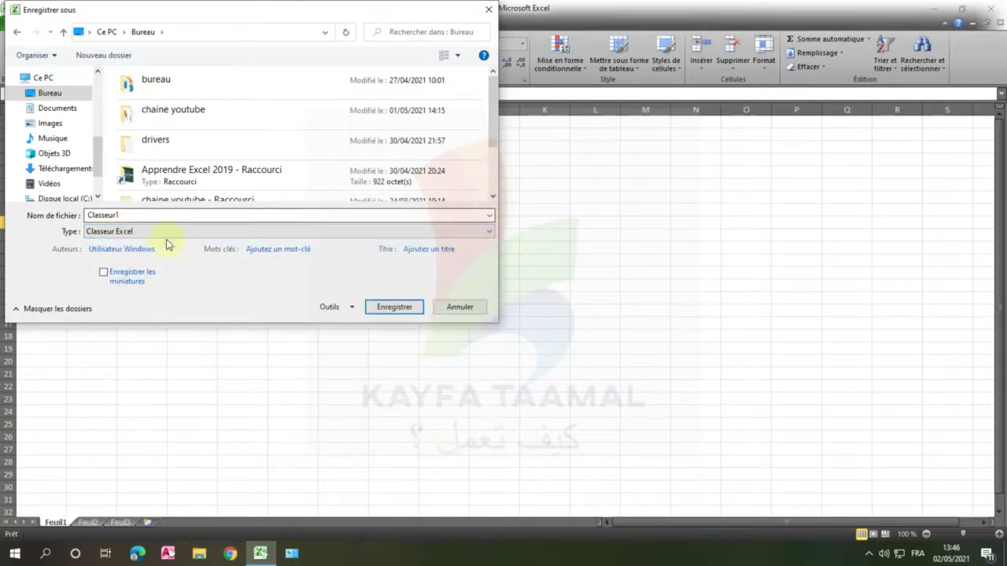
left_click(457, 308)
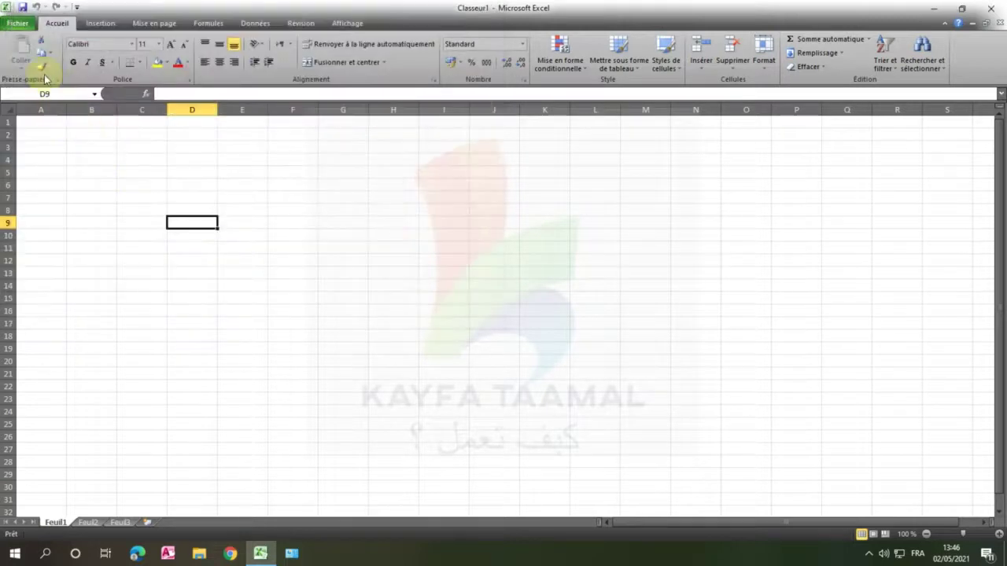
Step: Browse the Bureau folder for the workbook "fichier à traiter" and cancel without opening it
left_click(17, 22)
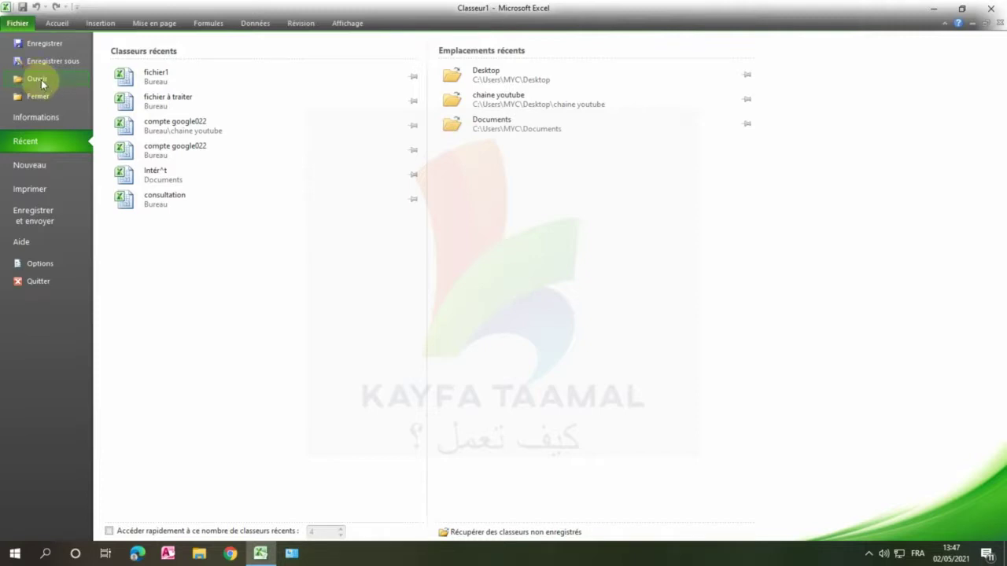
left_click(53, 81)
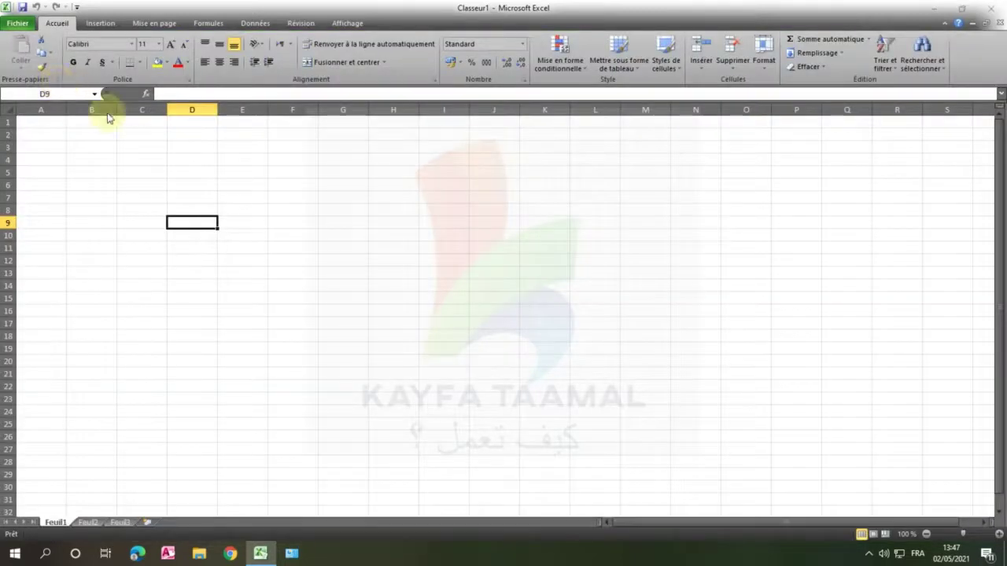
left_click(48, 93)
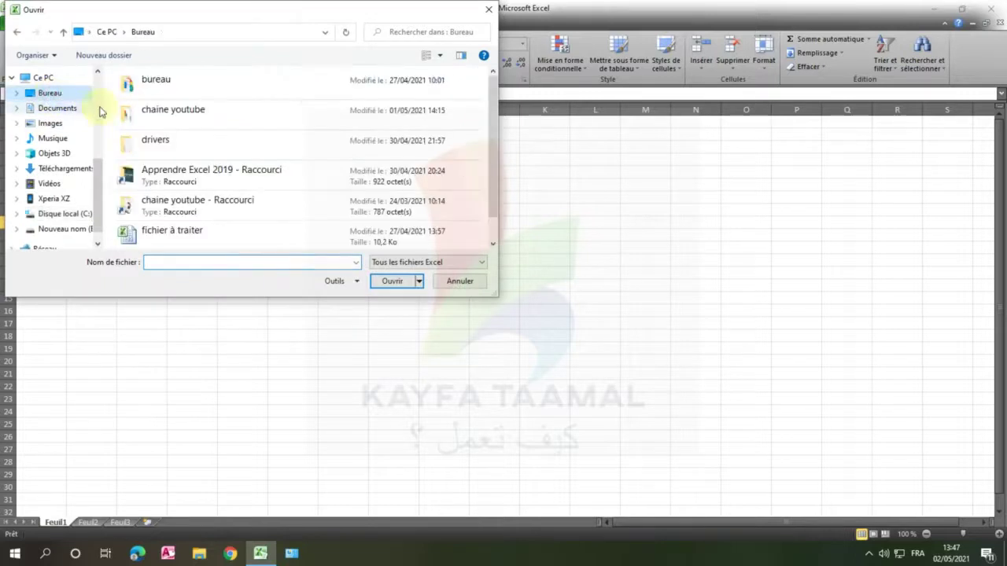
left_click(49, 114)
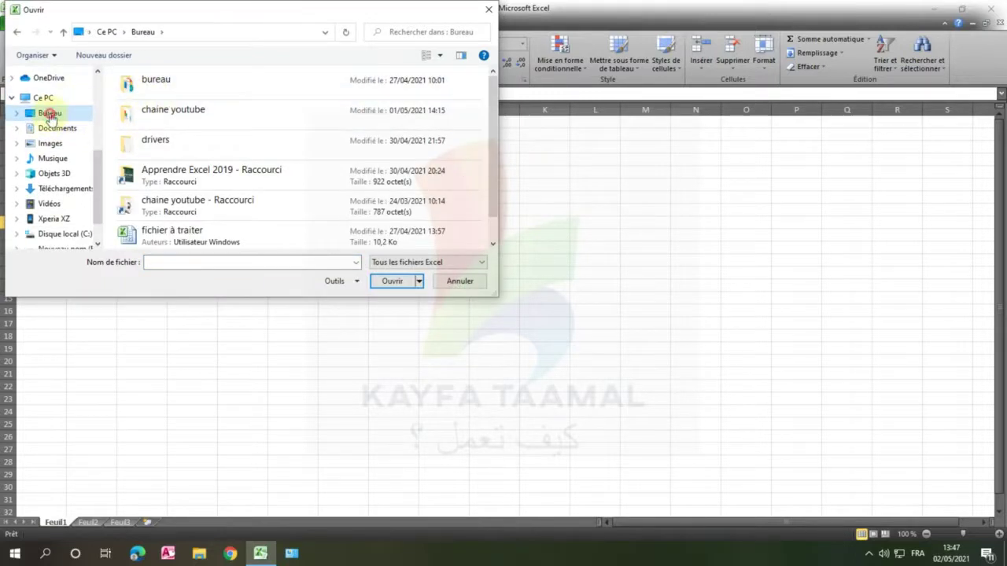
left_click(158, 231)
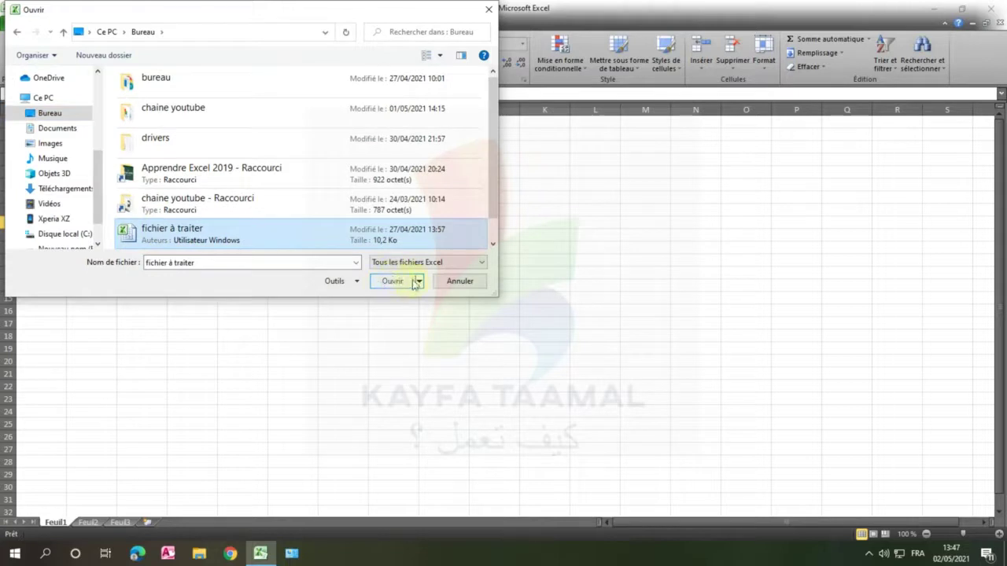
left_click(459, 281)
Step: Review the print settings with a page range of 1 to 3 and the paper sizes, and view the options for sending the workbook
left_click(18, 23)
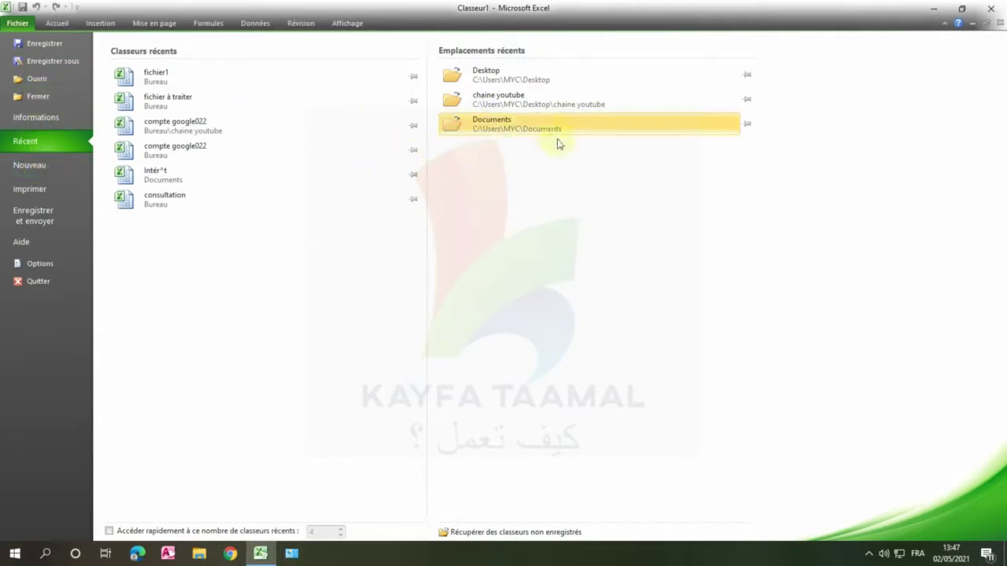
left_click(39, 191)
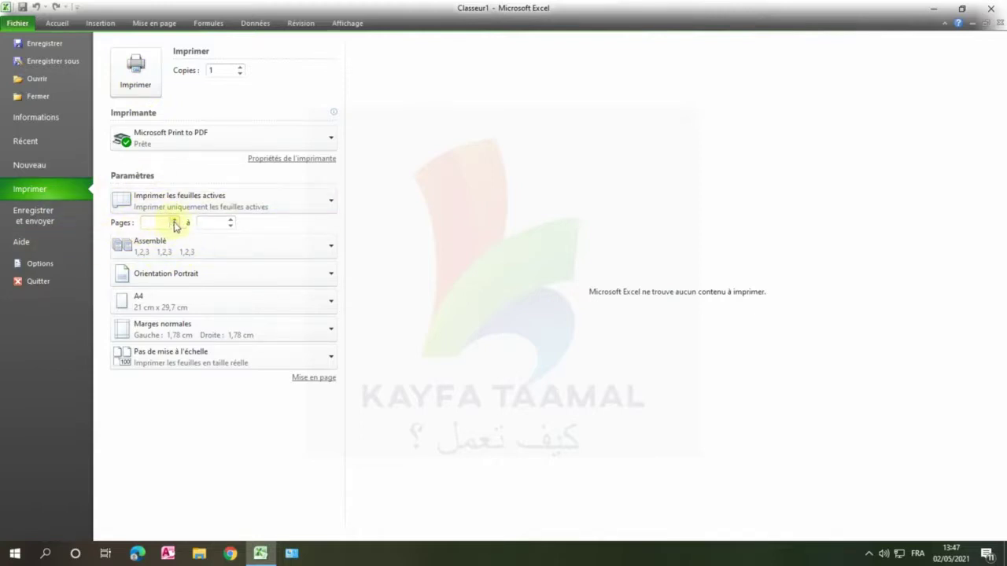
left_click(231, 223)
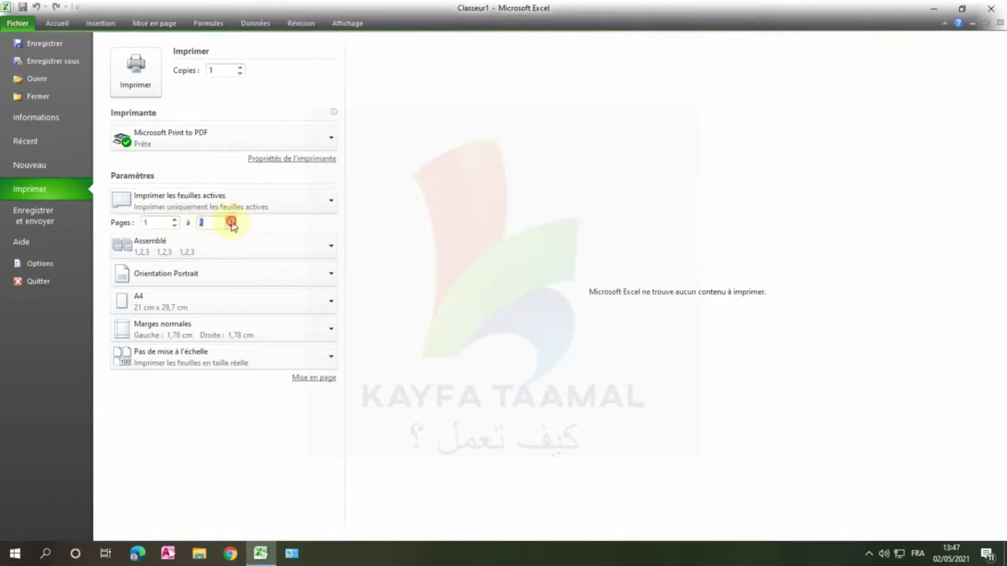
left_click(160, 297)
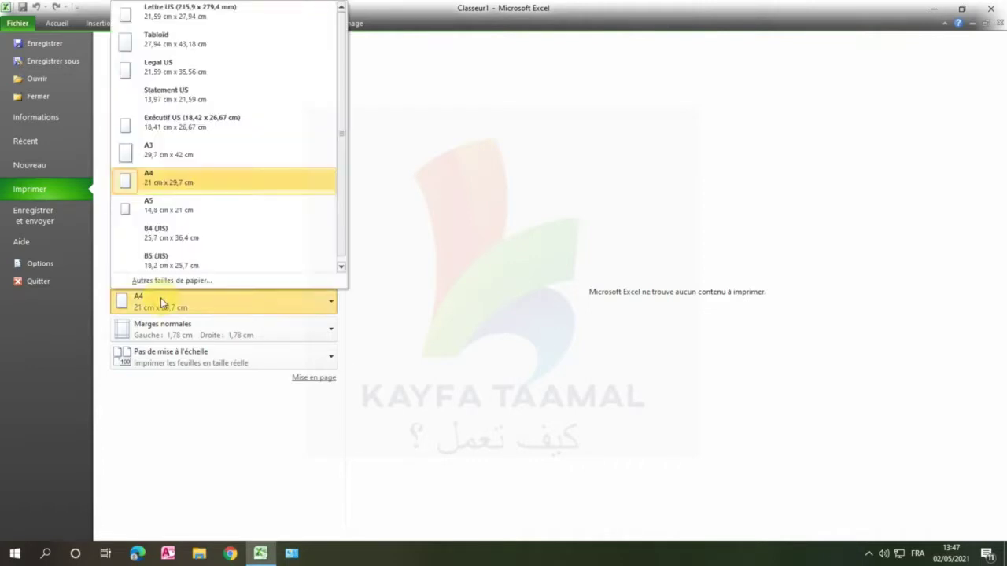
left_click(397, 238)
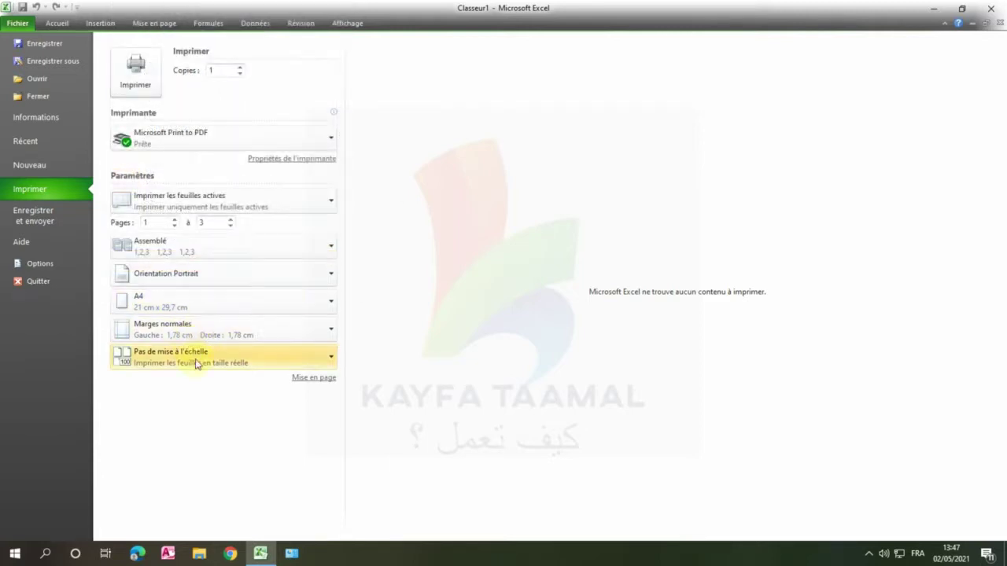
left_click(43, 213)
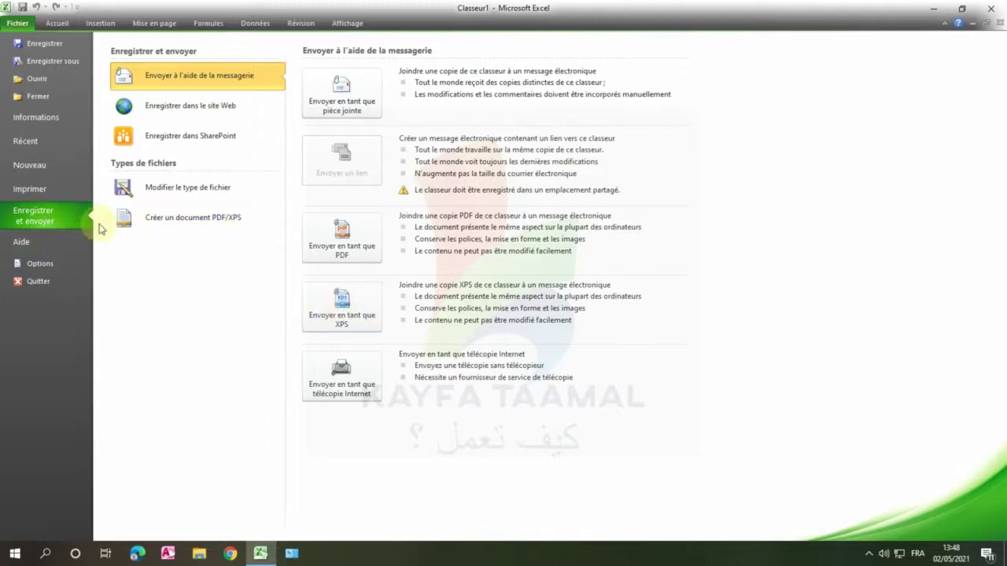
Step: Set the interface colour scheme to Bleu in the general Excel options and apply it
left_click(41, 264)
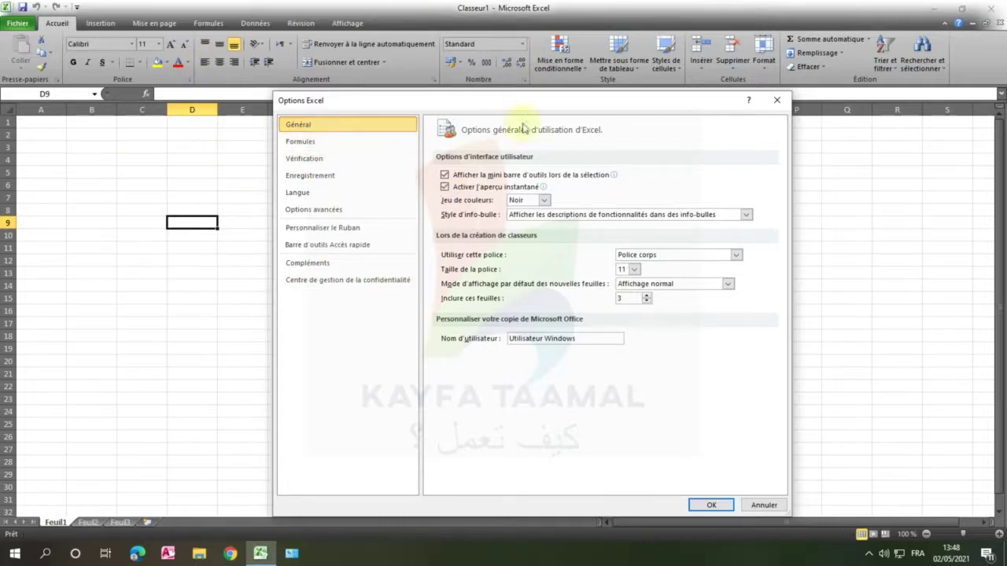
left_click(545, 201)
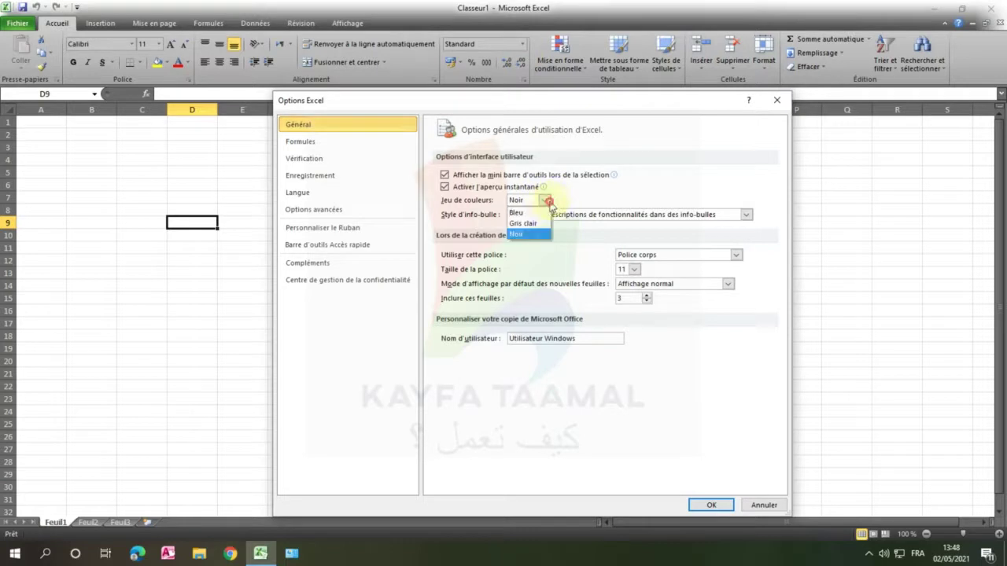
left_click(521, 213)
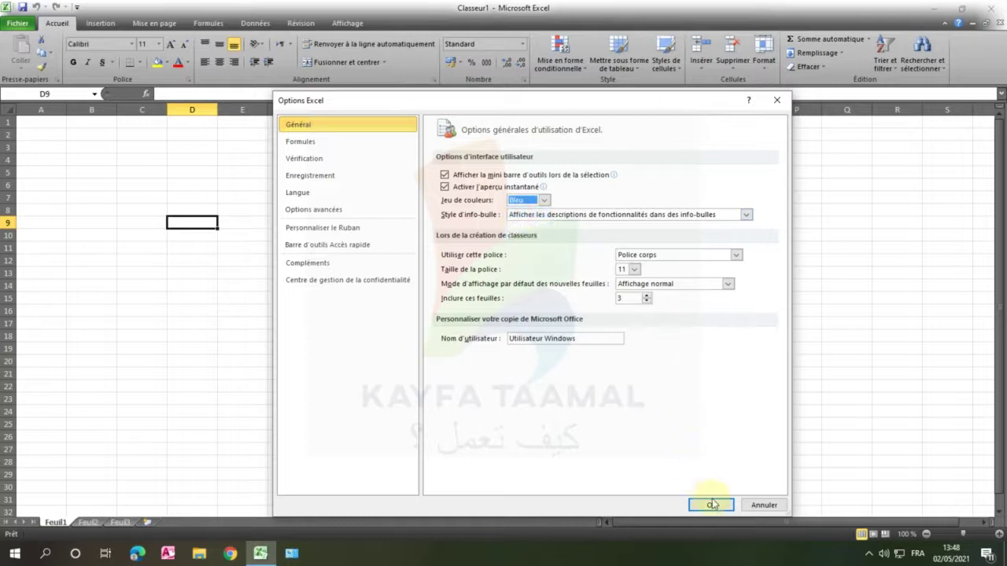
left_click(711, 505)
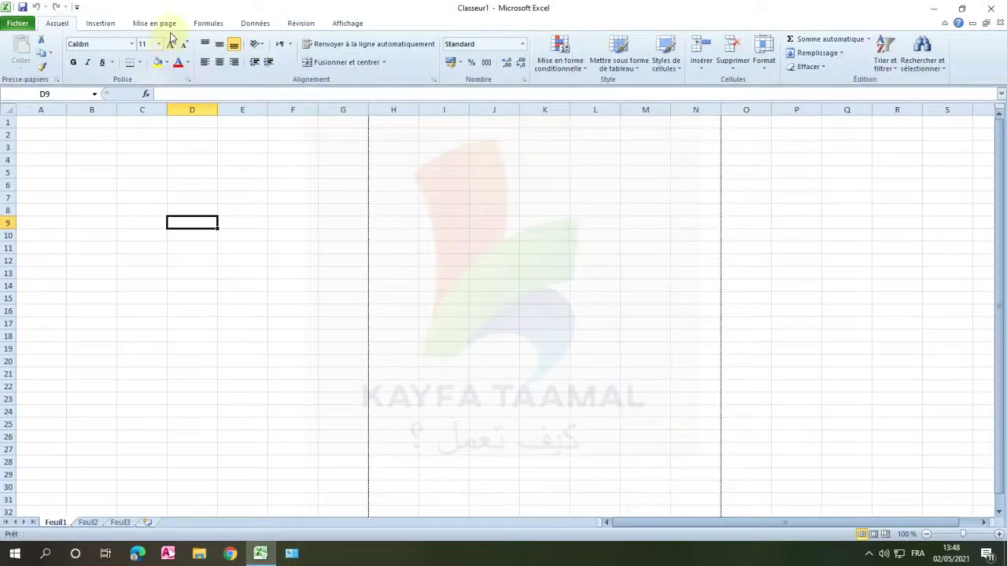
Step: Set the interface colour scheme to Noir in the general Excel options, trying Gris clair before it
left_click(19, 23)
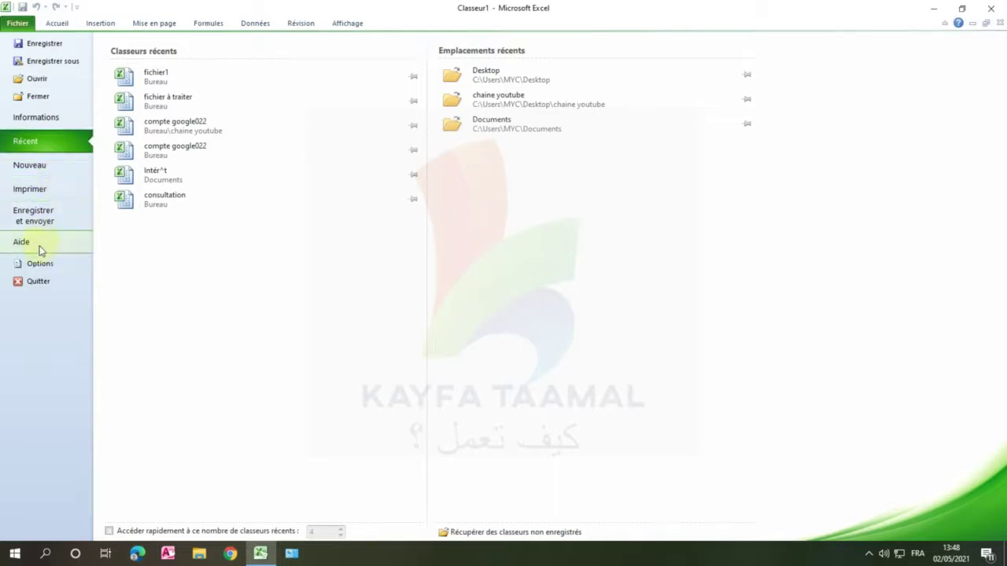
left_click(40, 265)
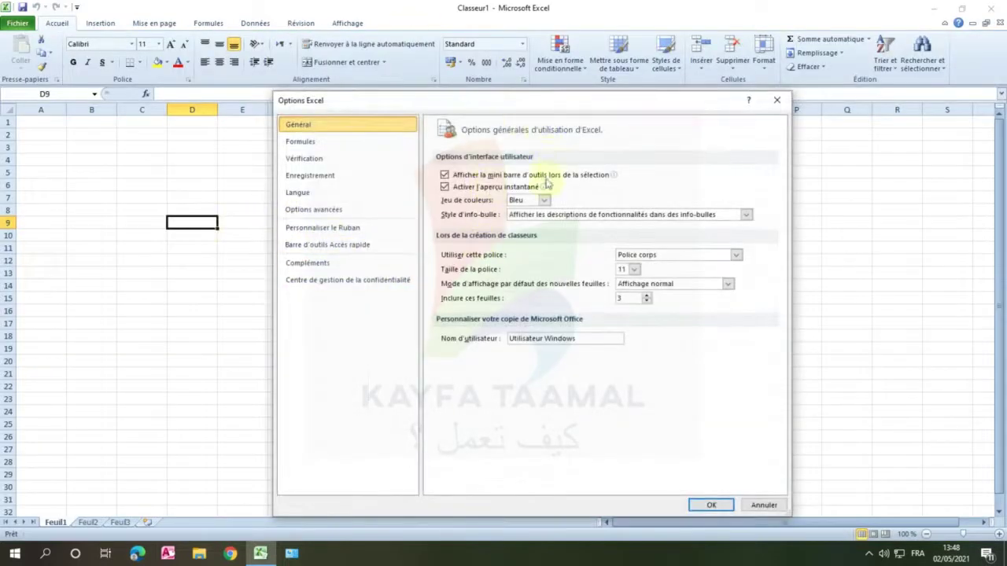
left_click(529, 201)
left_click(529, 224)
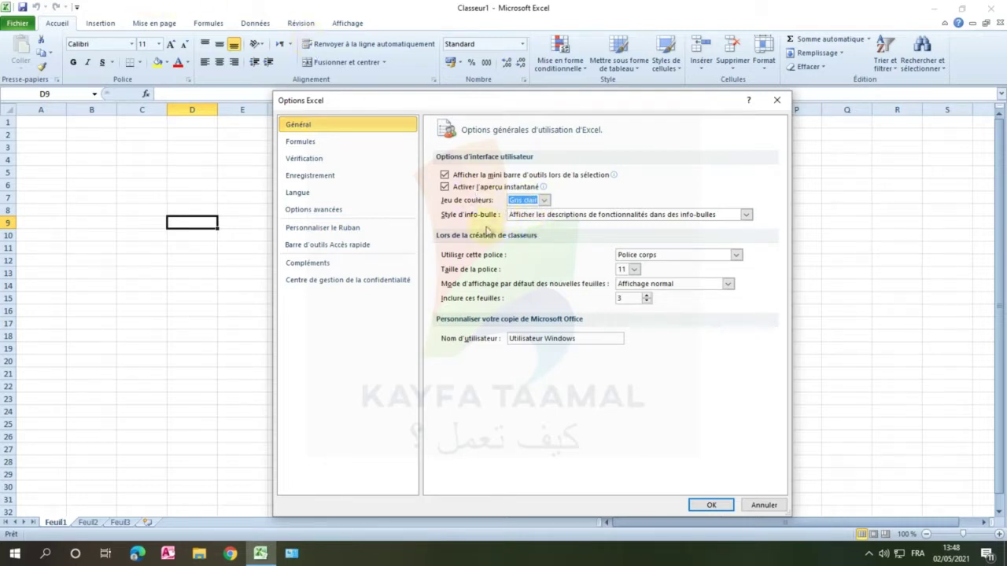
left_click(541, 202)
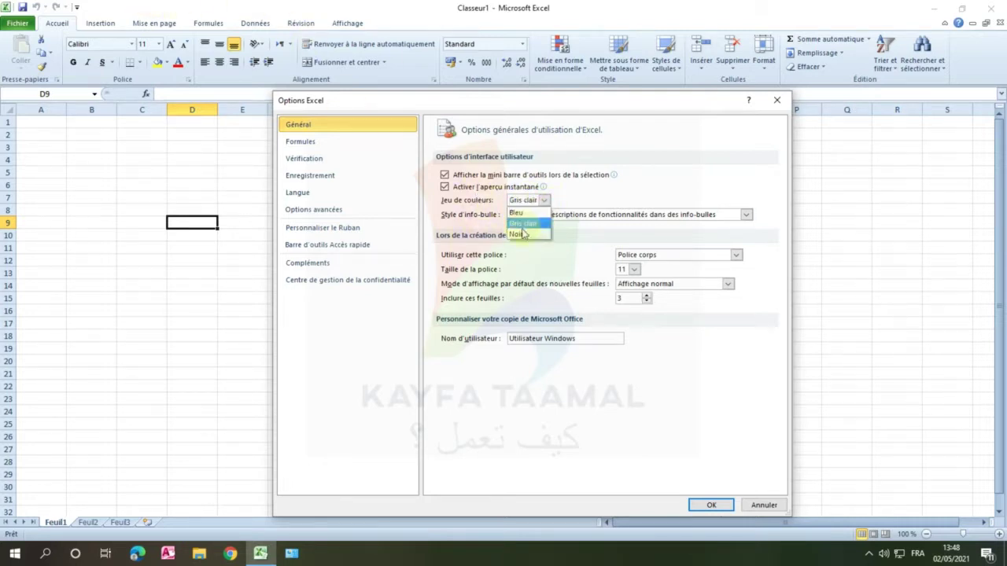
left_click(519, 234)
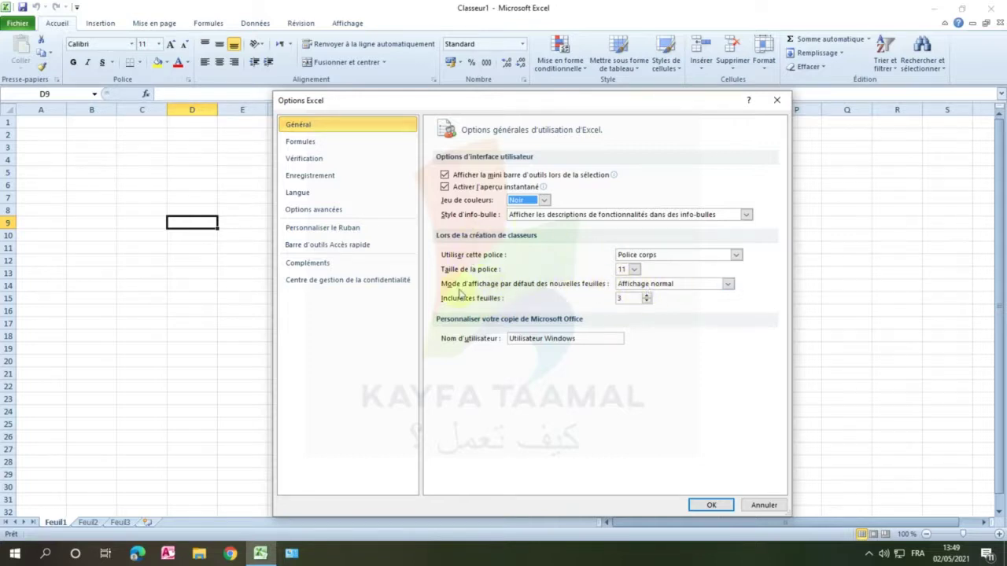
Step: Keep Affichage normal as the default view for new sheets, set new workbooks to include 6 sheets, and apply the options
left_click(727, 285)
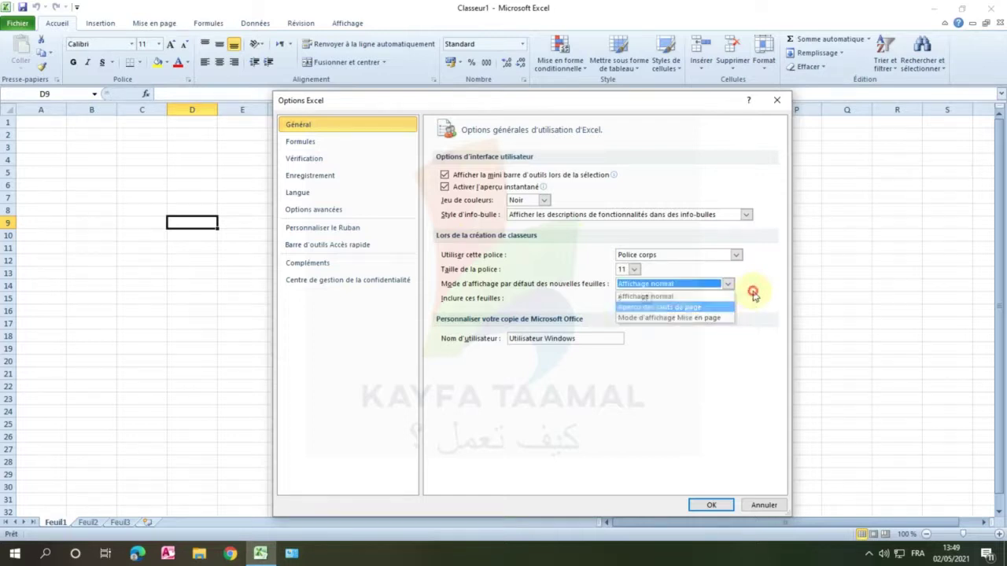
left_click(752, 291)
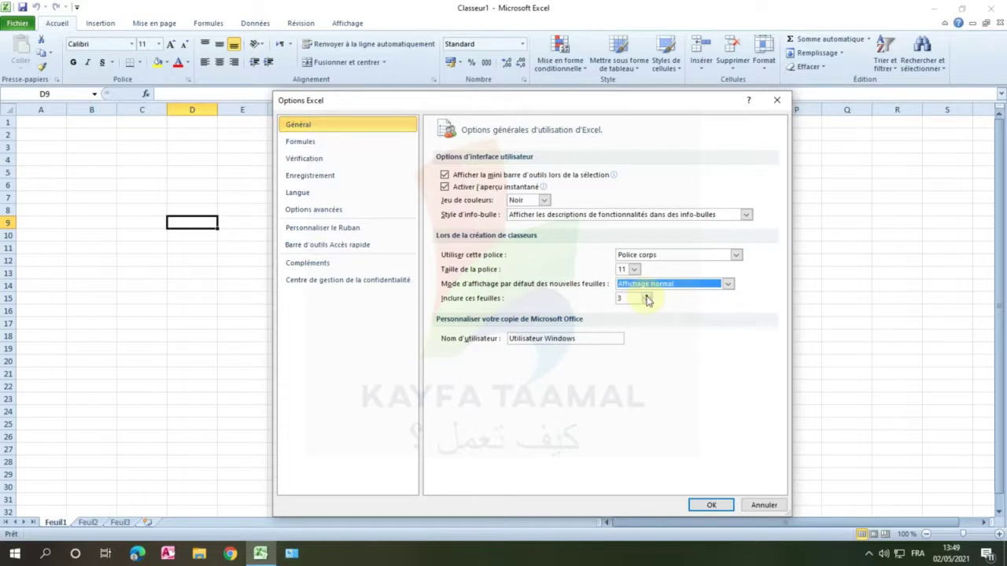
key("Tab")
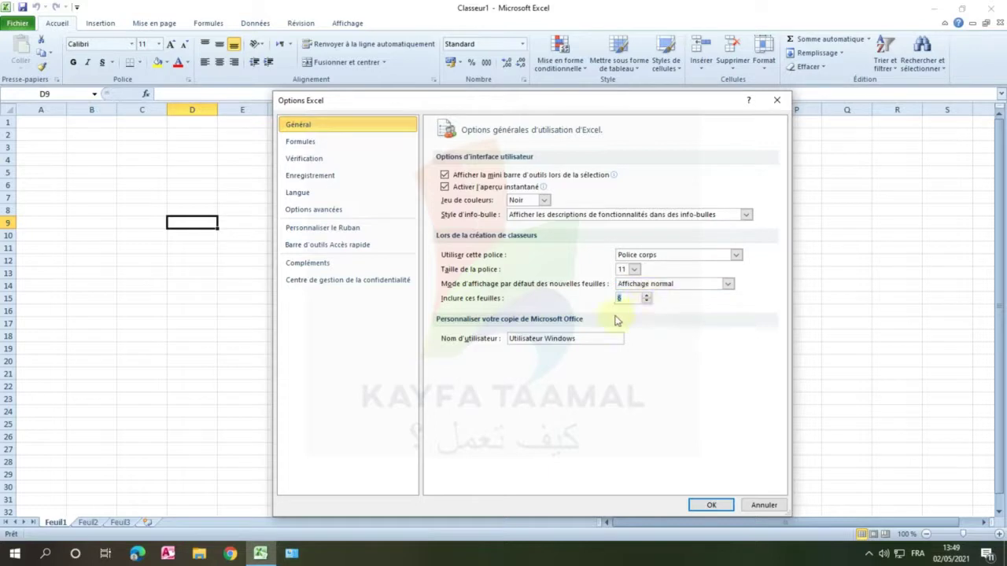
left_click(707, 504)
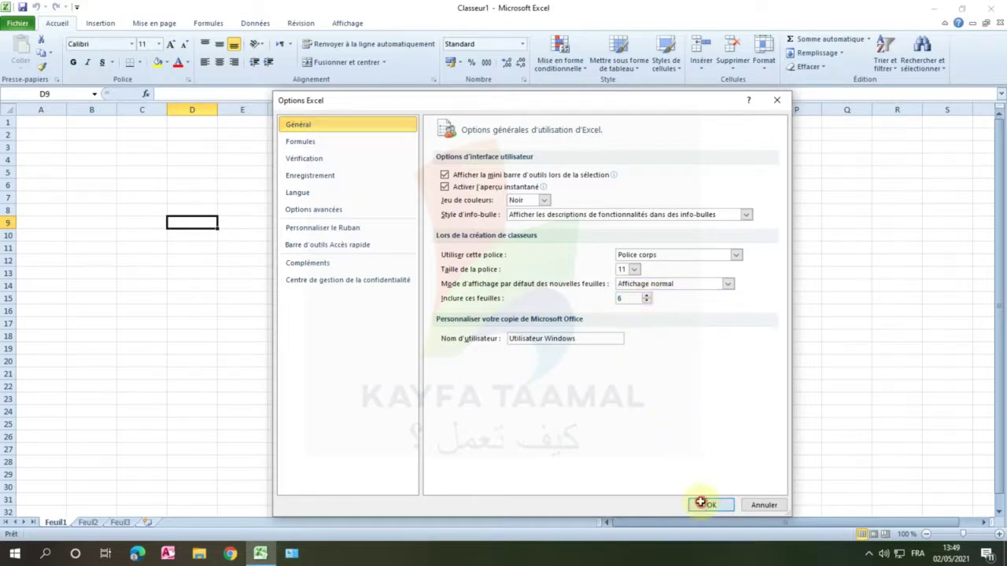
Step: Create a new blank workbook to check its default number of sheets, and close it again
left_click(387, 333)
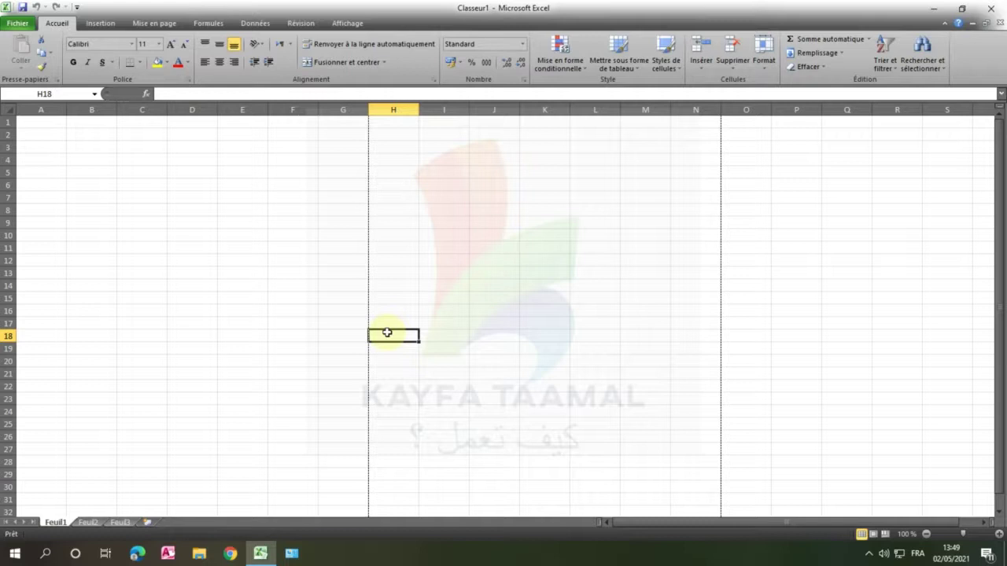
key("ctrl+n")
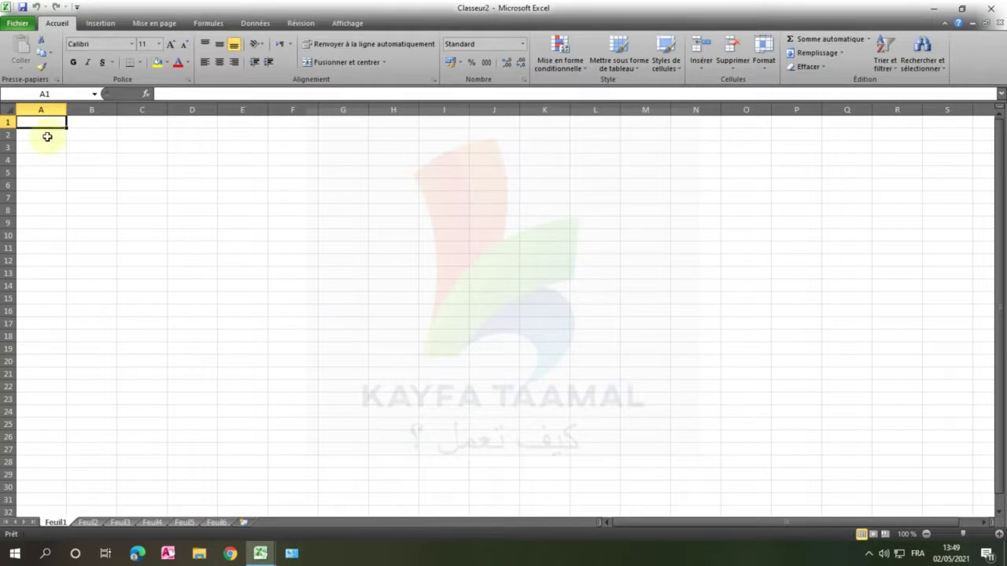
left_click(990, 8)
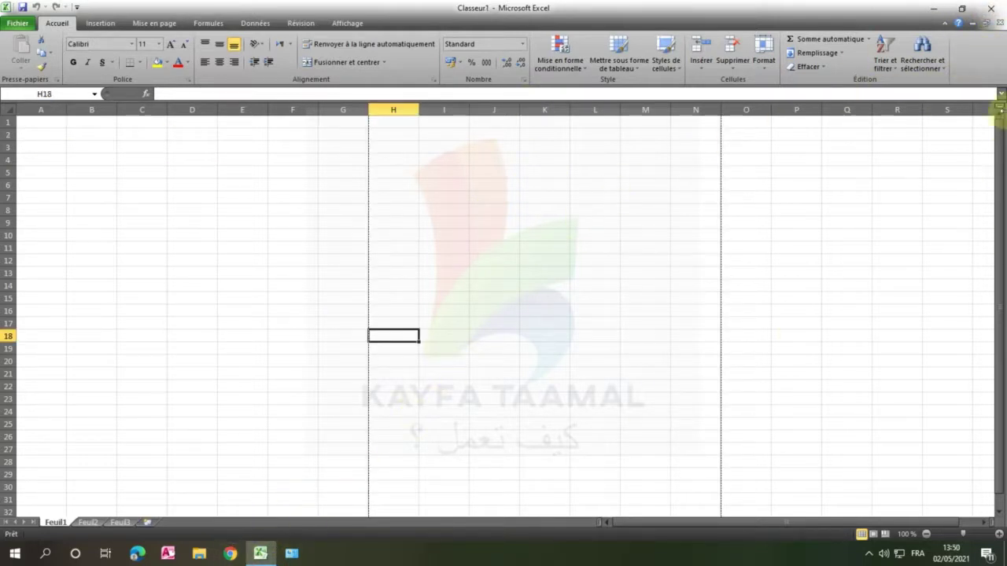
Step: Review the Excel options for Formules, Vérification, Enregistrement, Langue, Options avancées and Personnaliser le Ruban
left_click(19, 24)
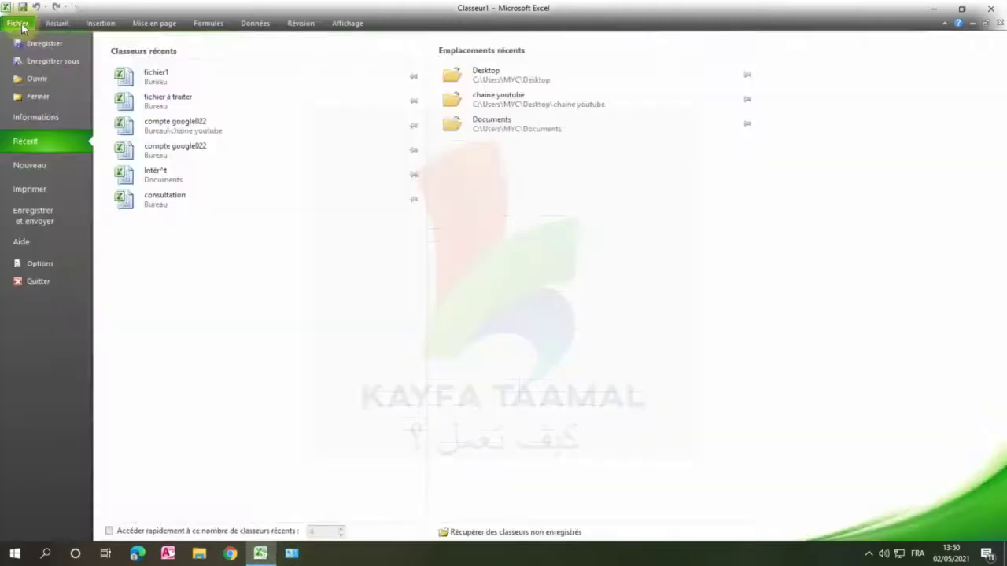
left_click(50, 266)
left_click(306, 142)
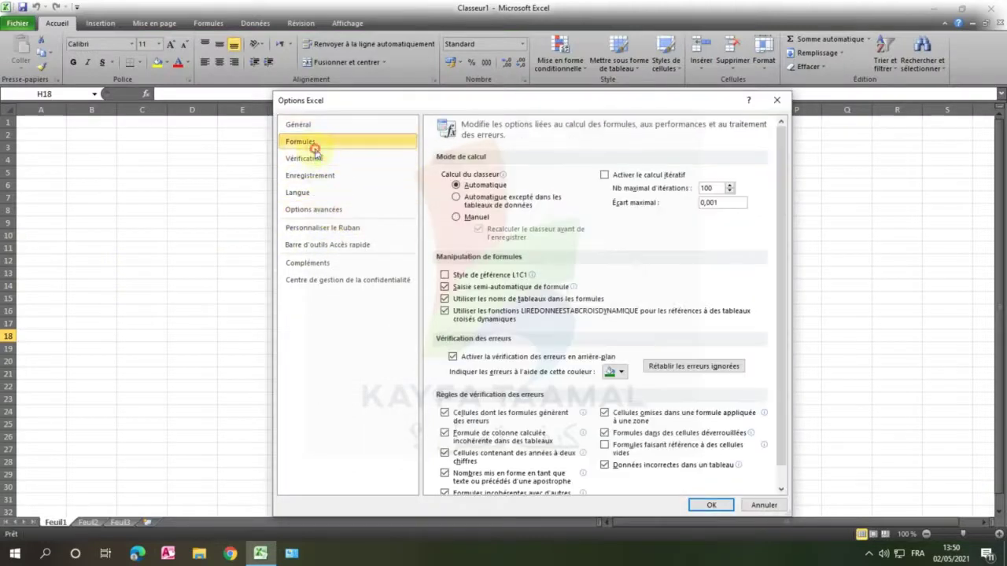
left_click(311, 159)
left_click(312, 176)
left_click(299, 193)
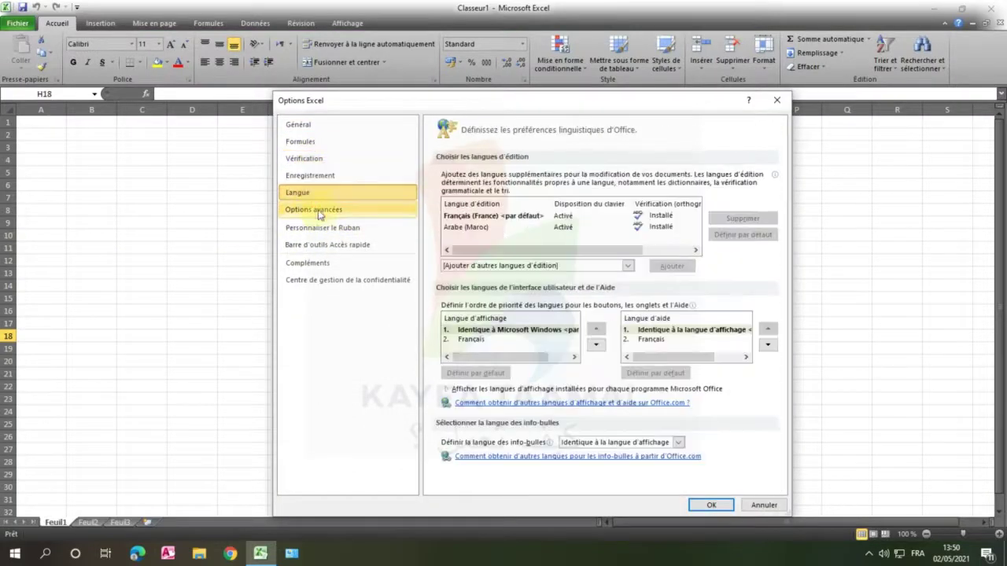
left_click(318, 211)
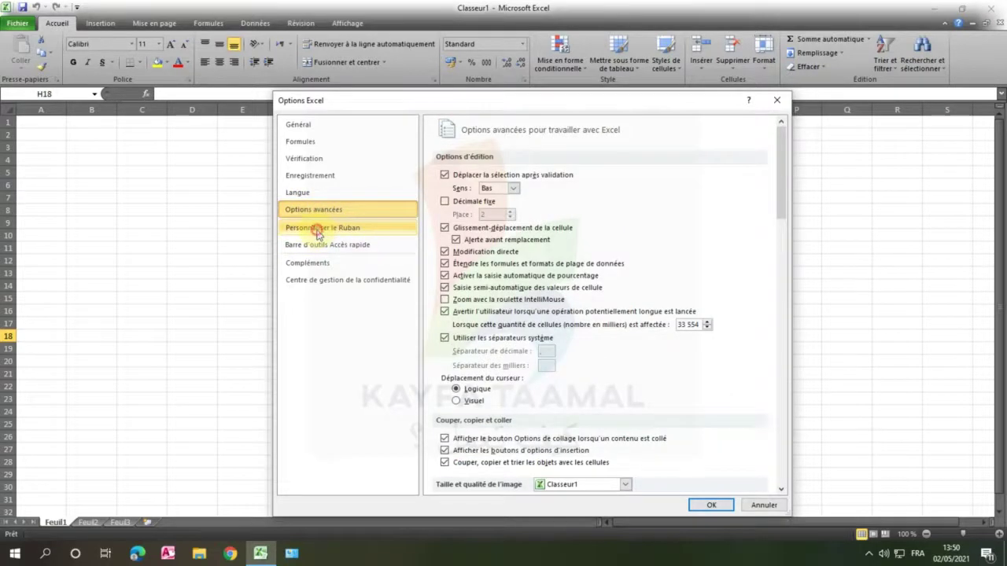
left_click(322, 228)
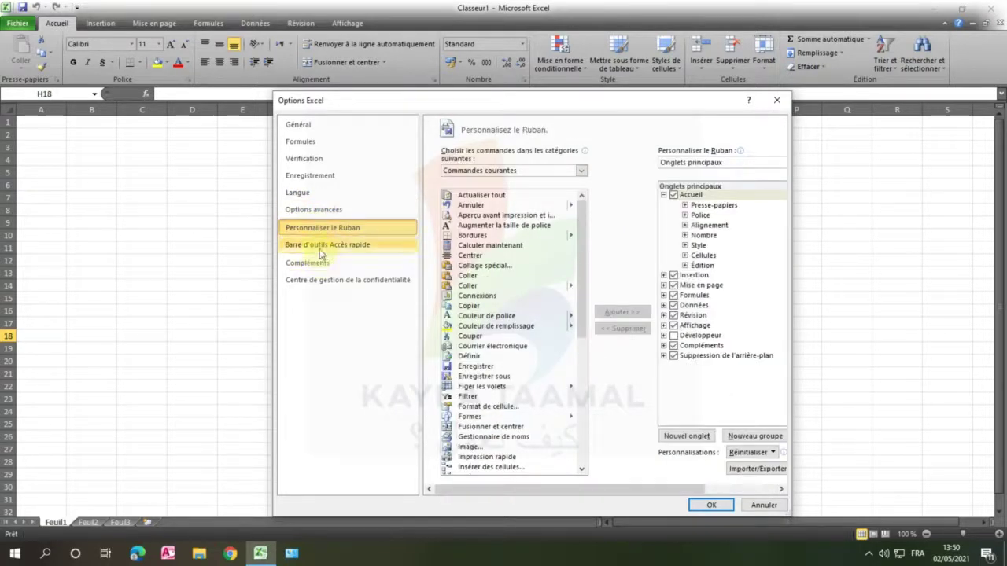
Step: Add the Aperçu avant impression et imprimer and Courrier électronique commands to the Quick Access Toolbar for all documents, and apply the options
left_click(320, 248)
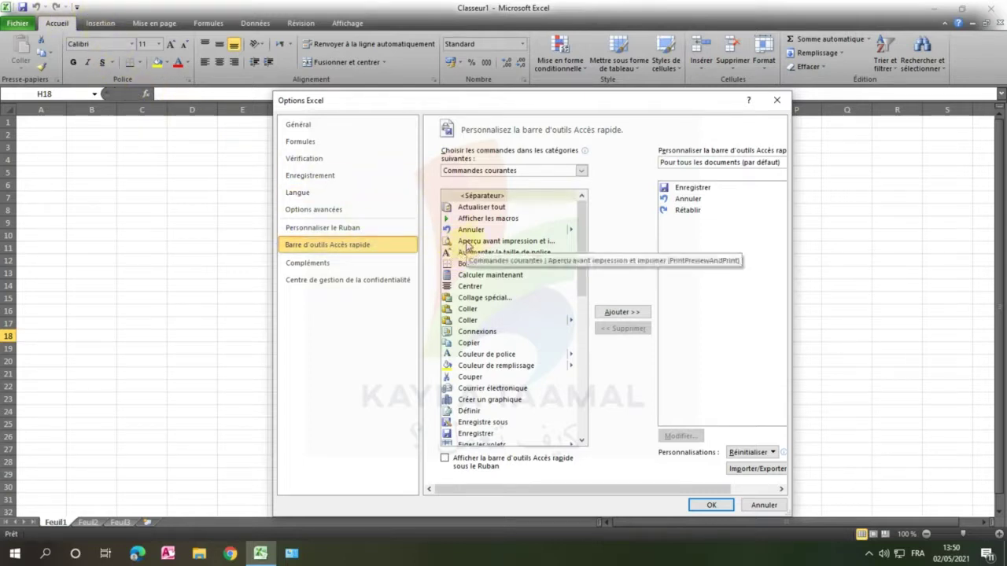
left_click(468, 242)
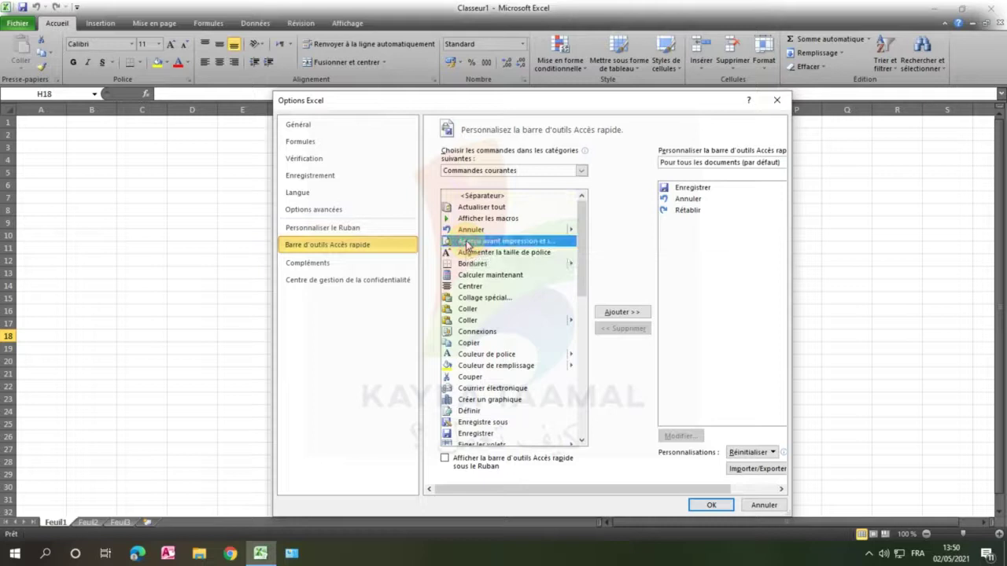
left_click(622, 313)
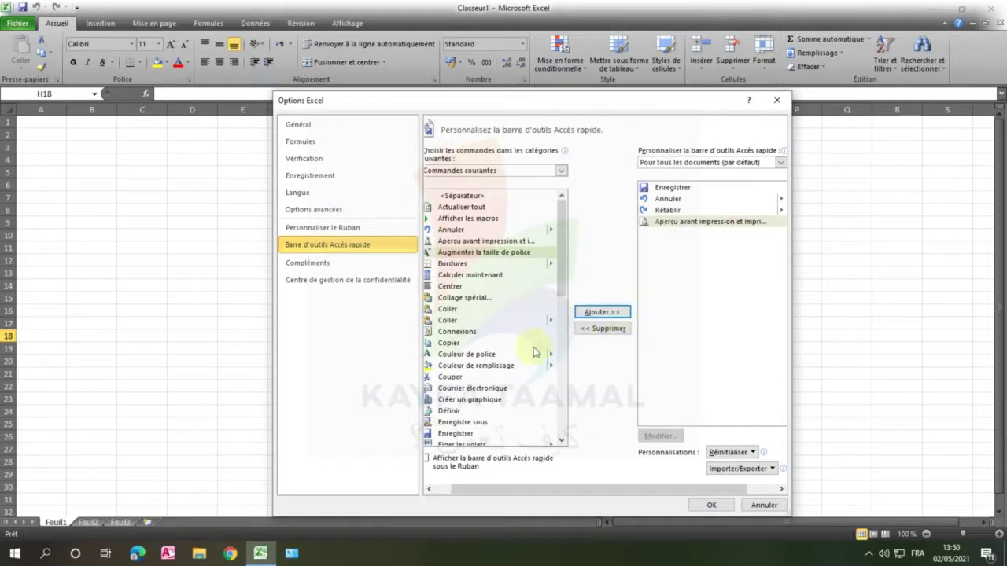
left_click(478, 389)
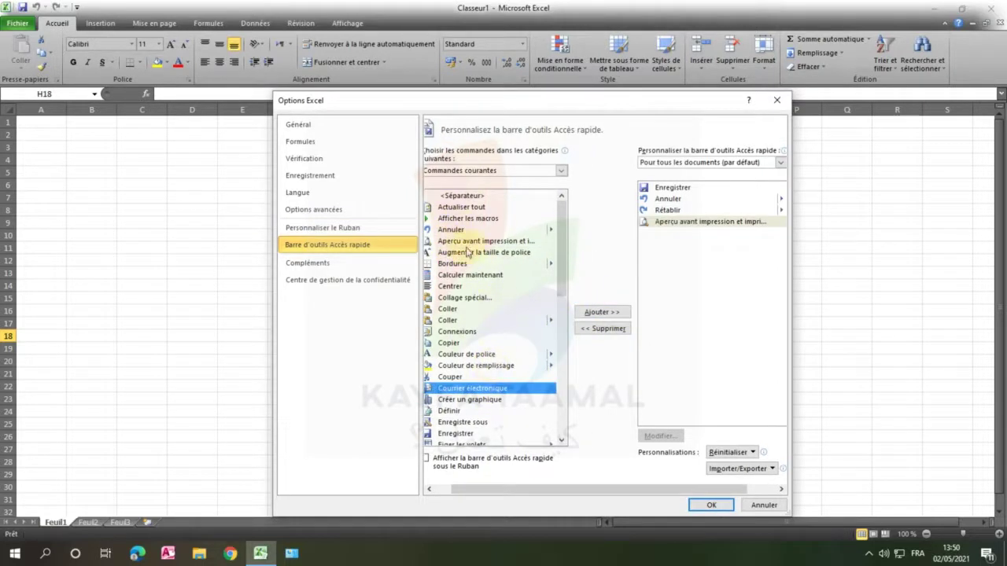
left_click(605, 315)
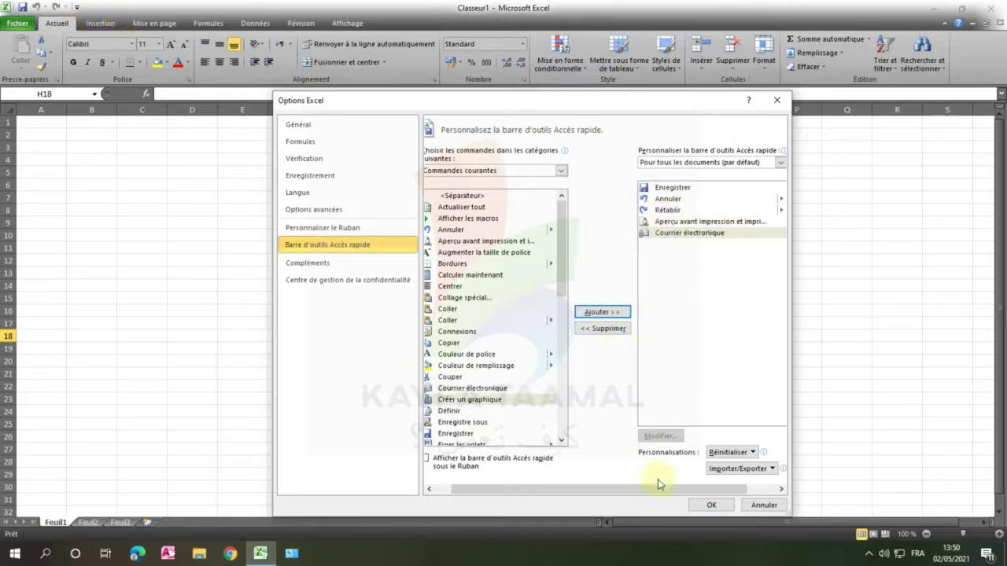
left_click(710, 507)
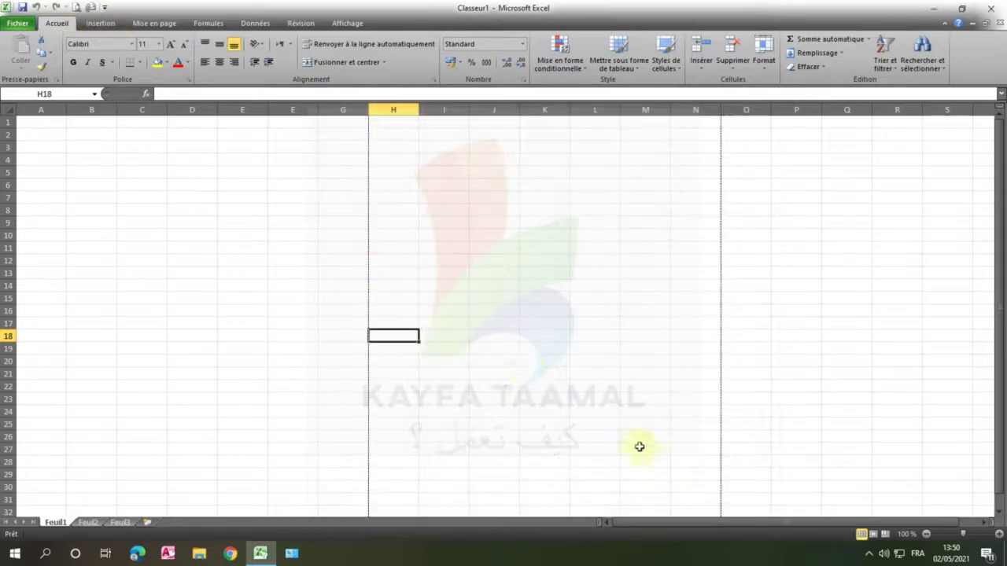